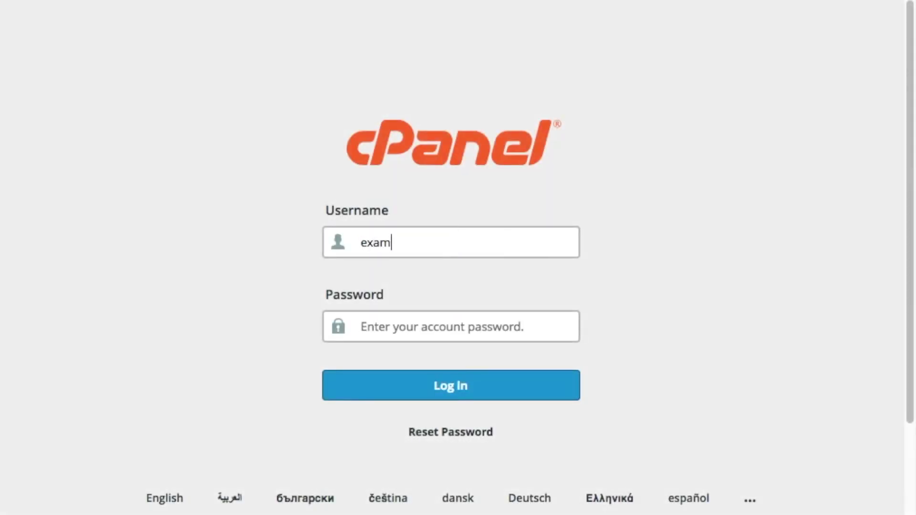
- Log in to cPanel by entering the account password
{"action": "left_click", "coordinate": [361, 326]}
{"action": "type", "text": "•••••••••••"}
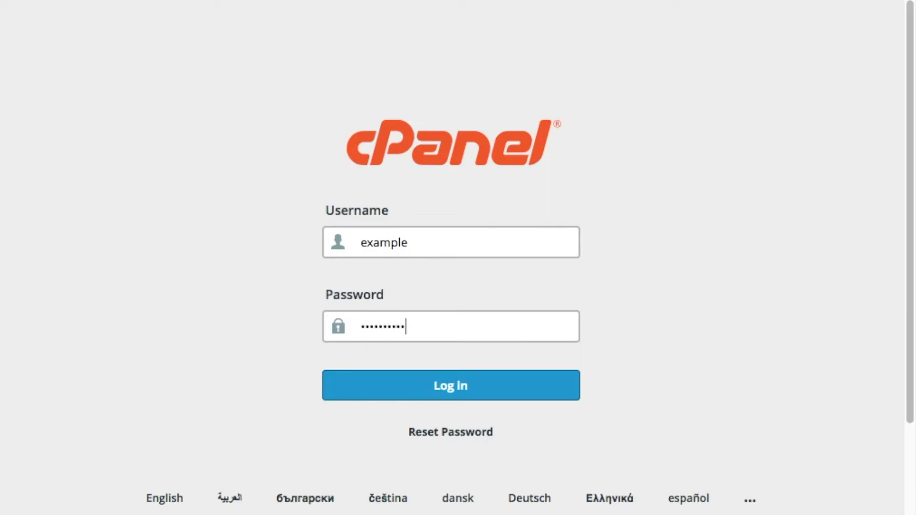
{"action": "key", "text": "Return"}
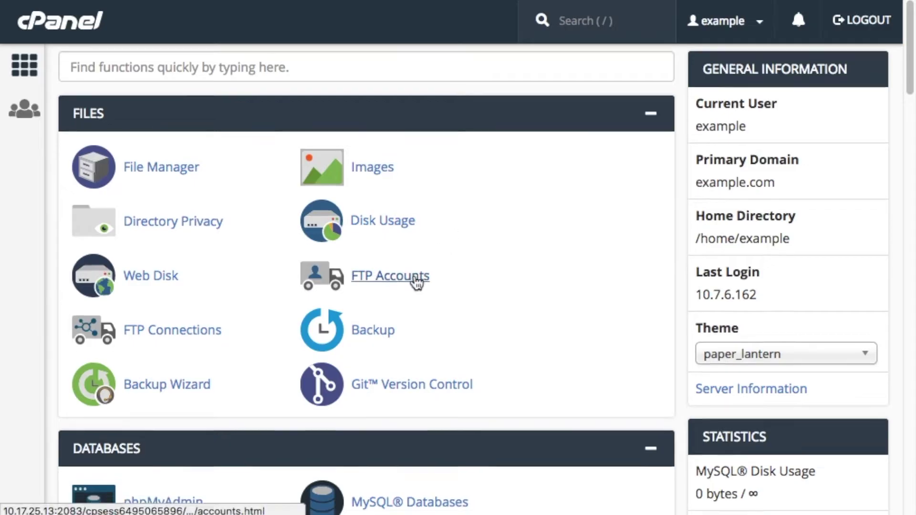
- Scroll the dashboard down to the Advanced section and open Terminal
{"action": "scroll", "coordinate": [415, 280], "scroll_direction": "down", "scroll_amount": 5}
{"action": "scroll", "coordinate": [411, 280], "scroll_direction": "down", "scroll_amount": 9}
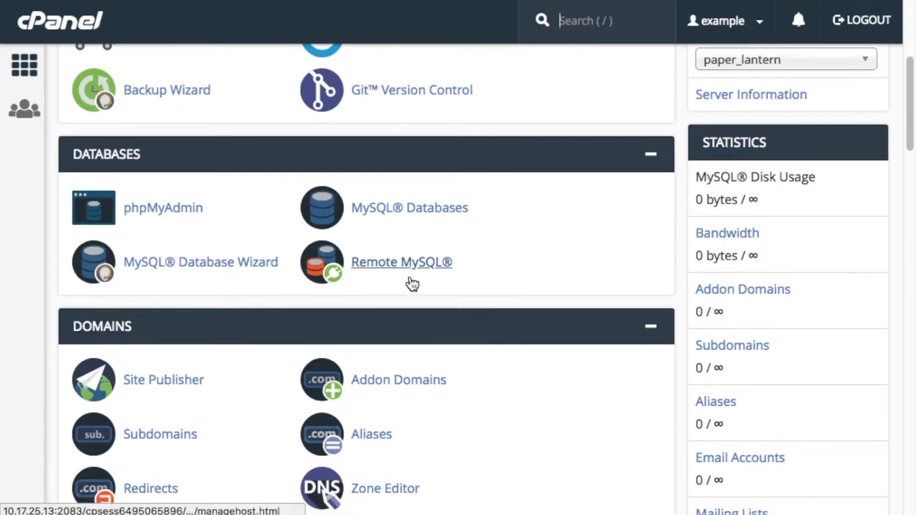
{"action": "scroll", "coordinate": [406, 282], "scroll_direction": "down", "scroll_amount": 18}
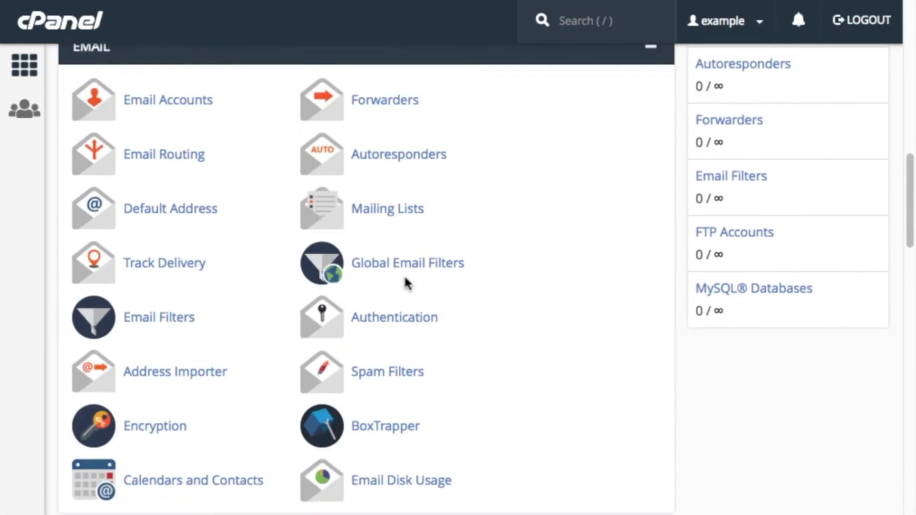
{"action": "scroll", "coordinate": [406, 283], "scroll_direction": "down", "scroll_amount": 10}
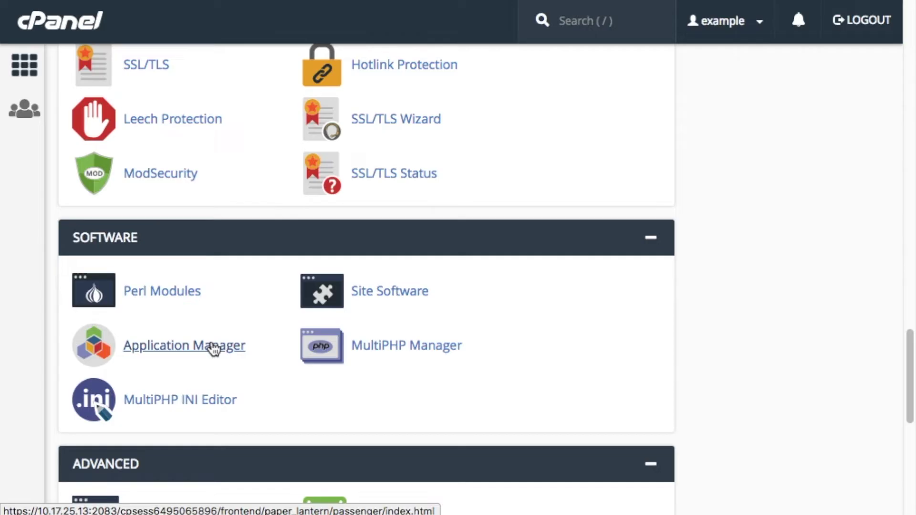
{"action": "scroll", "coordinate": [213, 348], "scroll_direction": "down", "scroll_amount": 2}
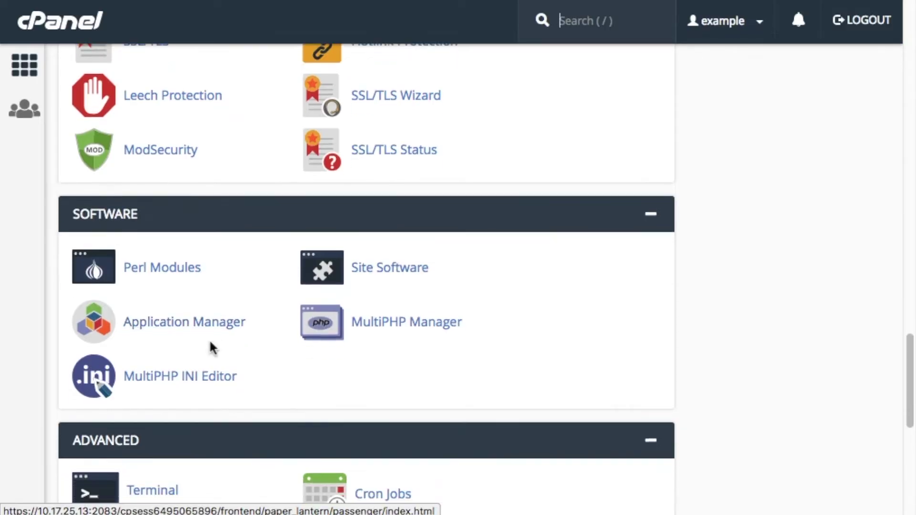
{"action": "scroll", "coordinate": [208, 341], "scroll_direction": "down", "scroll_amount": 3}
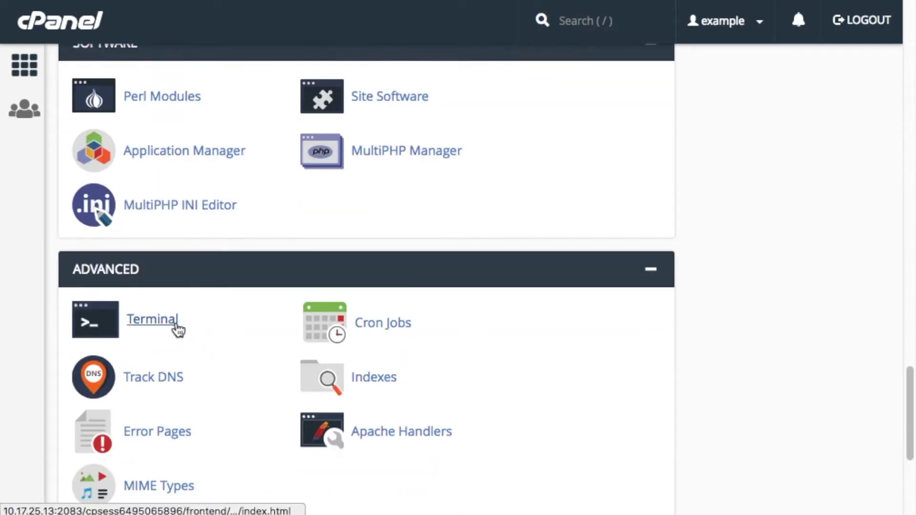
{"action": "left_click", "coordinate": [178, 328]}
- Install the sinatra gem under Ruby 2.4 with scl enable ea-ruby24 'gem install sinatra'
{"action": "scroll", "coordinate": [45, 357], "scroll_direction": "down", "scroll_amount": 1}
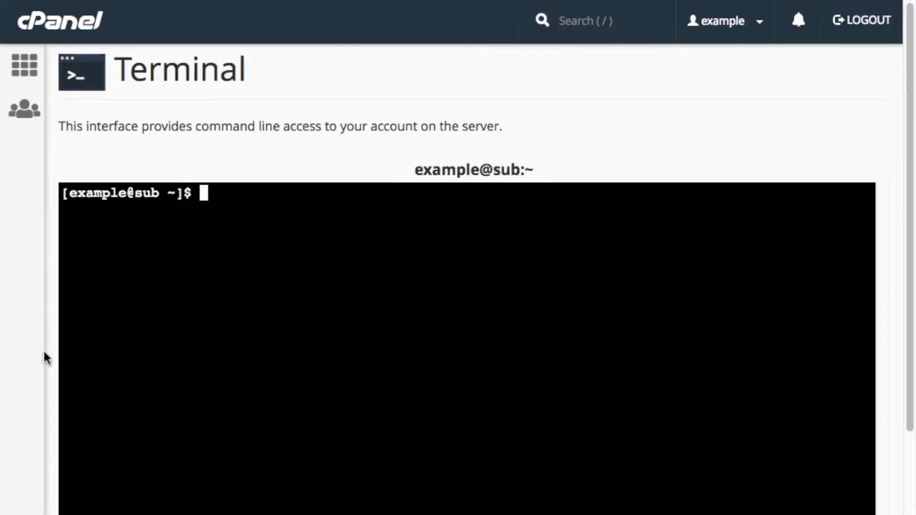
{"action": "scroll", "coordinate": [44, 353], "scroll_direction": "down", "scroll_amount": 2}
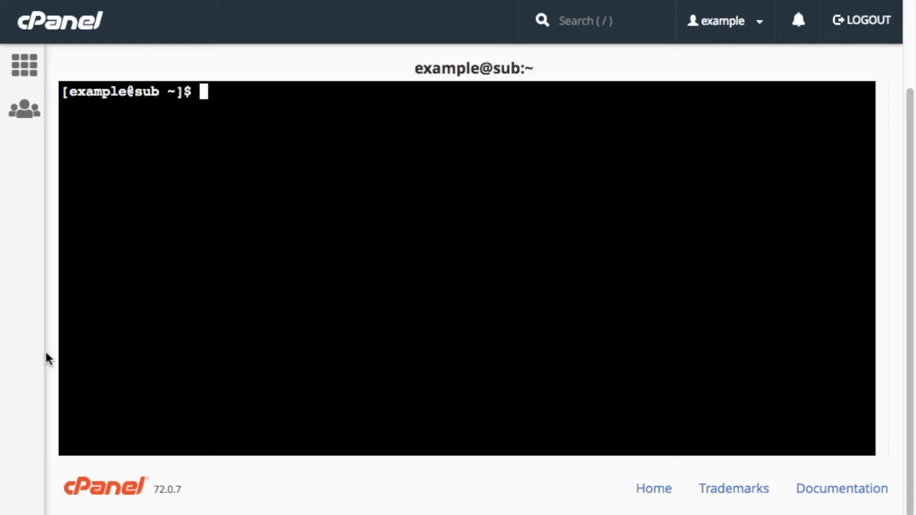
{"action": "type", "text": "scl enable e"}
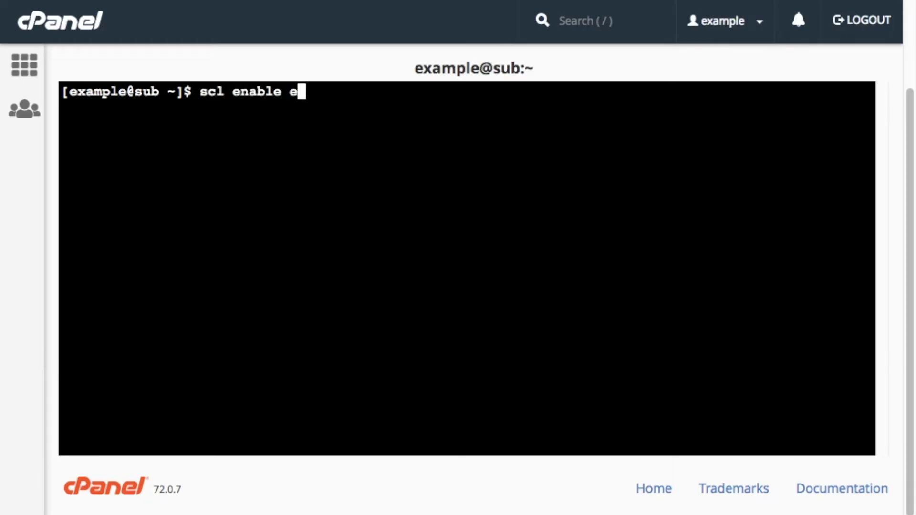
{"action": "type", "text": "a-ruby"}
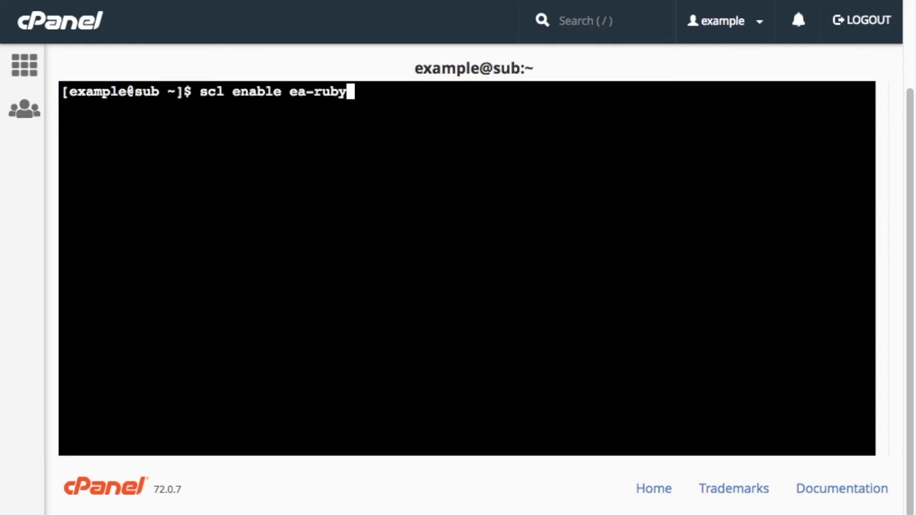
{"action": "type", "text": "24 'gem install "}
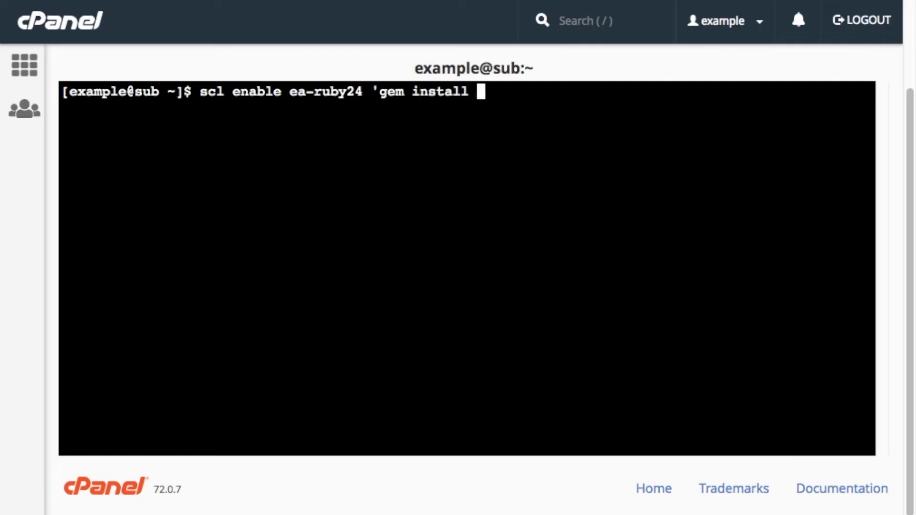
{"action": "type", "text": "sinatra'"}
{"action": "key", "text": "Return"}
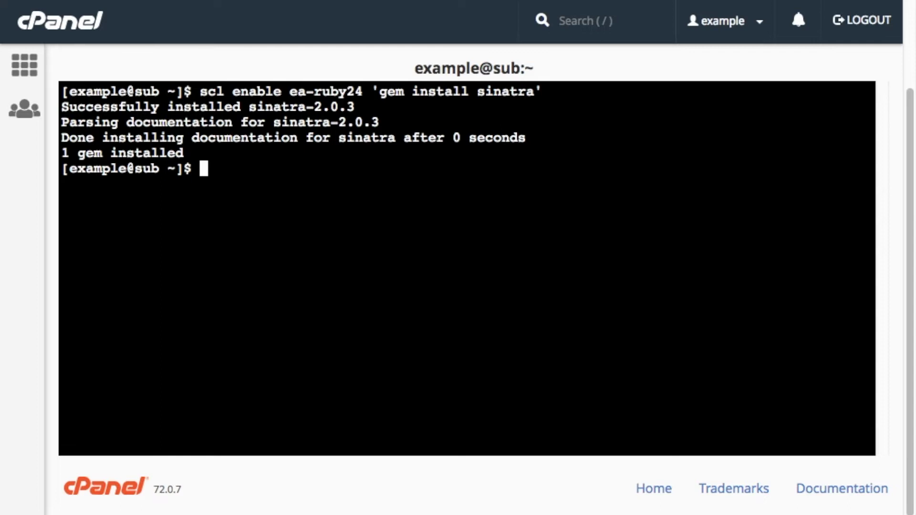
- Create the /home/example/frank directory and change into it
{"action": "type", "text": "mkdir "}
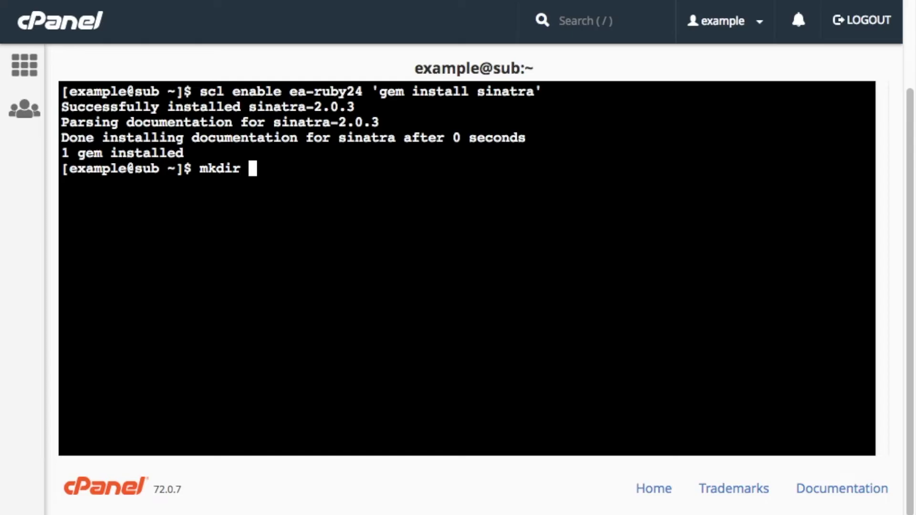
{"action": "type", "text": "/home/ex"}
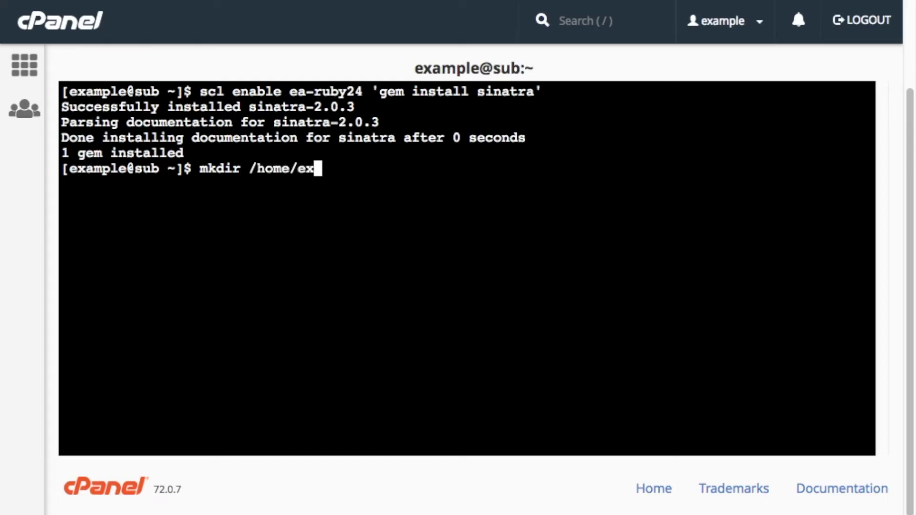
{"action": "type", "text": "ample/frank"}
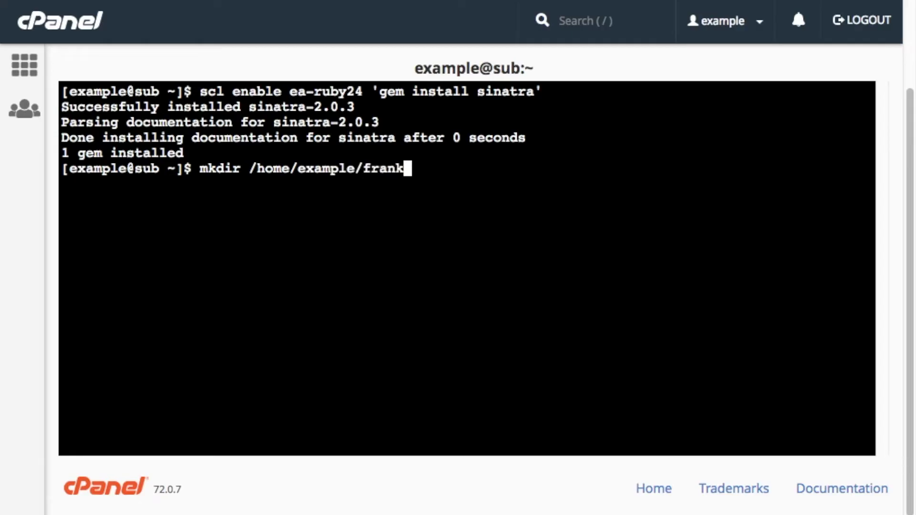
{"action": "key", "text": "Return"}
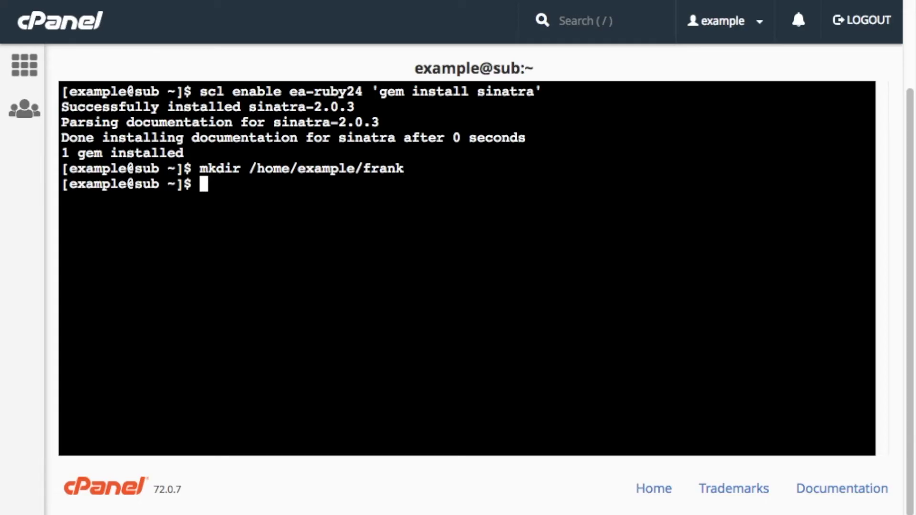
{"action": "type", "text": "cd frank"}
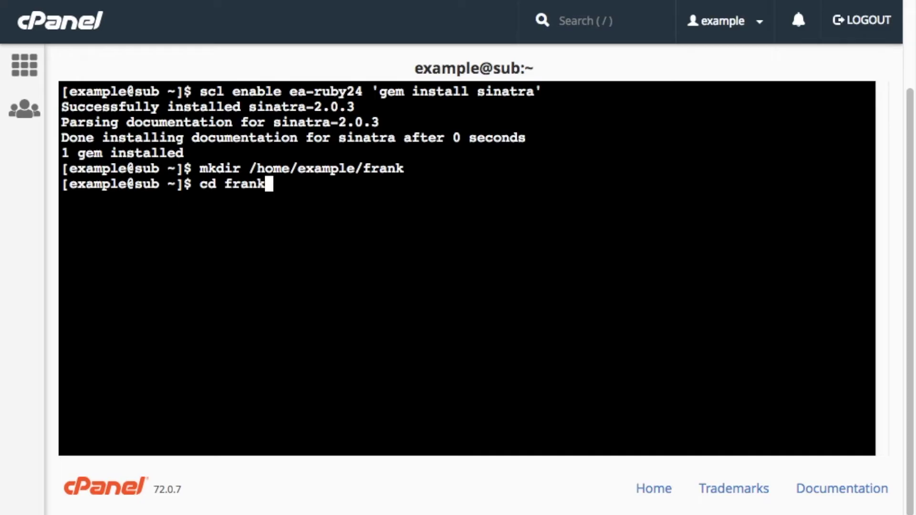
{"action": "key", "text": "Return"}
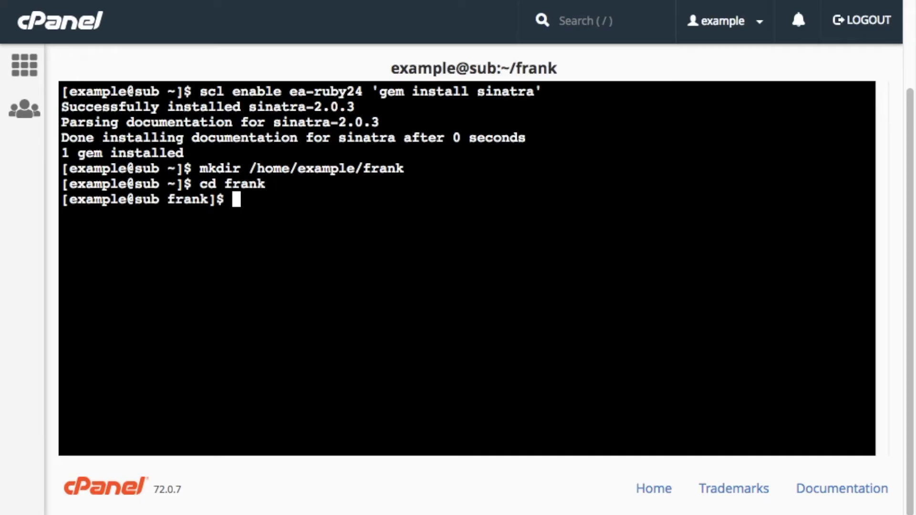
{"action": "type", "text": "vi app.rb"}
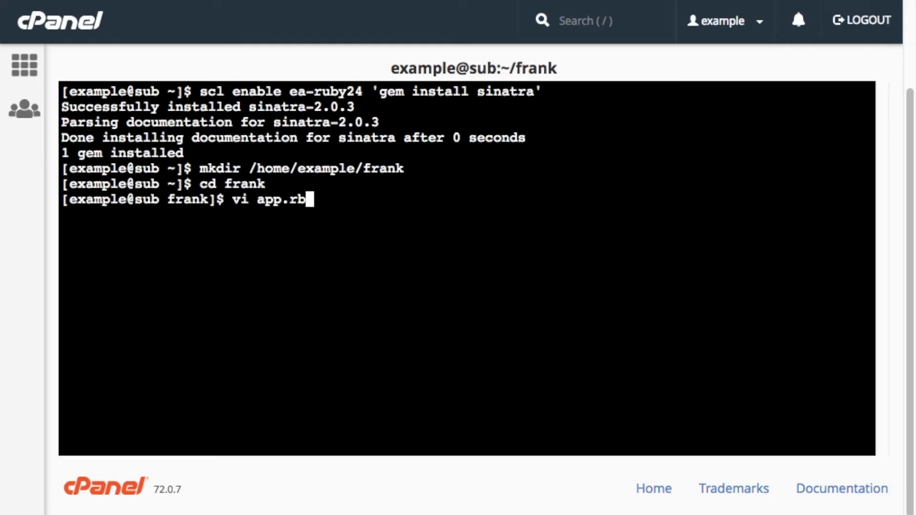
- Start app.rb with require 'sinatra/base', class Hello < Sinatra::Base and a get '/' route
{"action": "key", "text": "Return"}
{"action": "type", "text": "i"}
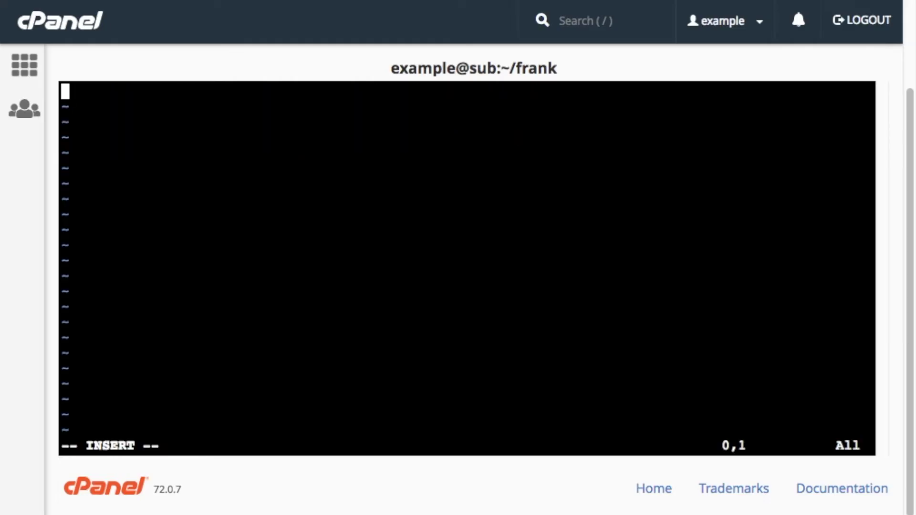
{"action": "type", "text": "require 'sinatra/base'"}
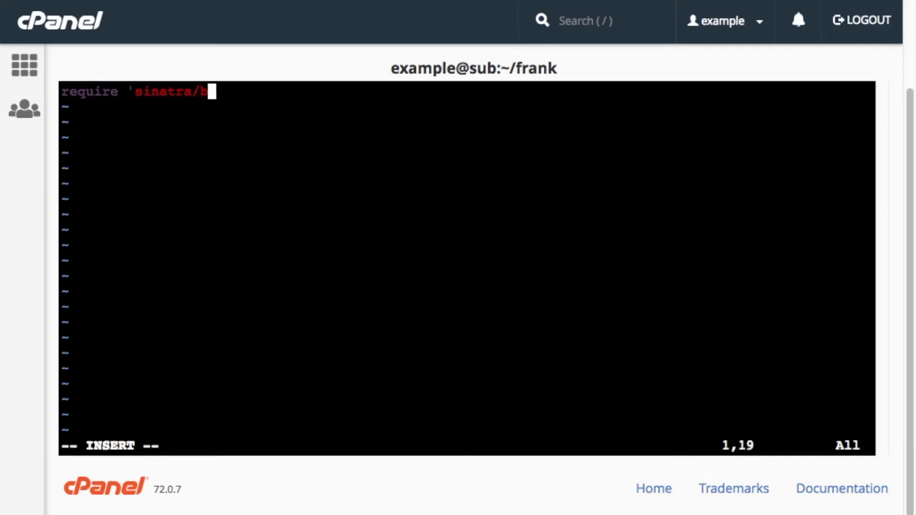
{"action": "key", "text": "Return"}
{"action": "key", "text": "Return"}
{"action": "type", "text": "class Hello"}
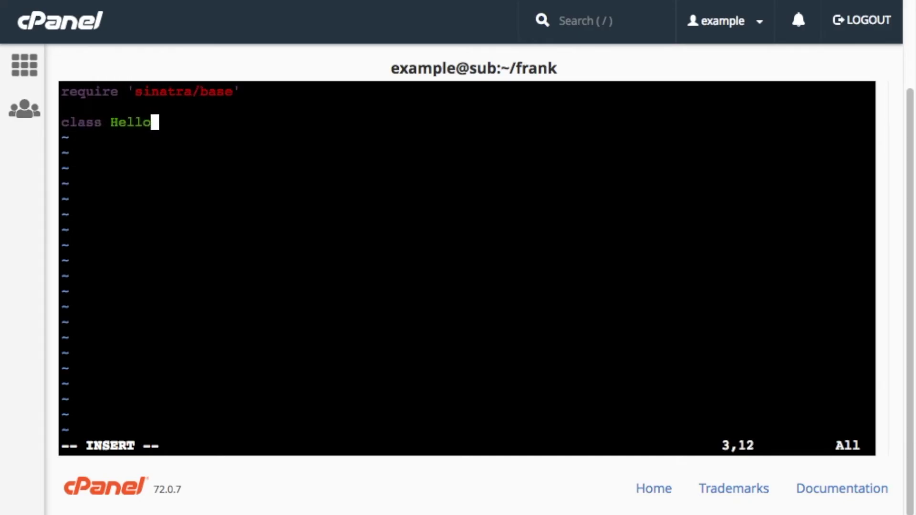
{"action": "type", "text": " < Sinatra::Base"}
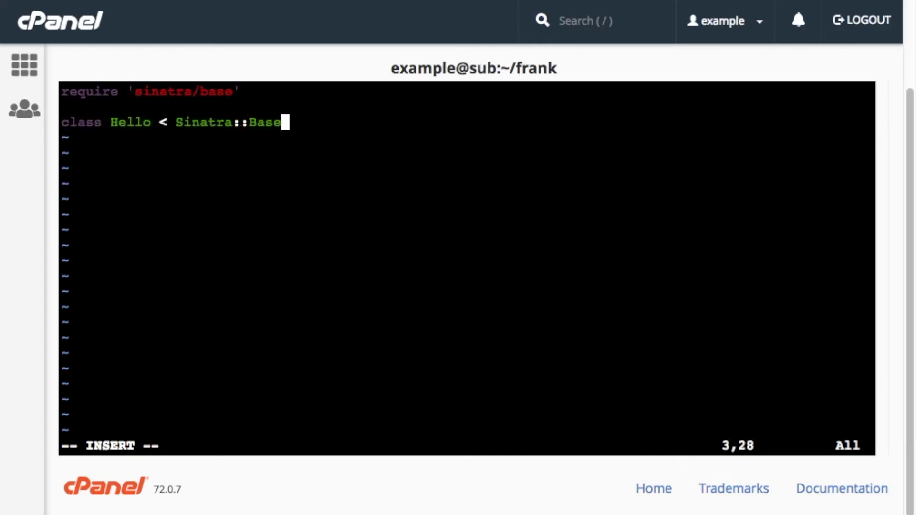
{"action": "key", "text": "Return"}
{"action": "key", "text": "Return"}
{"action": "key", "text": "Tab"}
{"action": "type", "text": "get '/' do"}
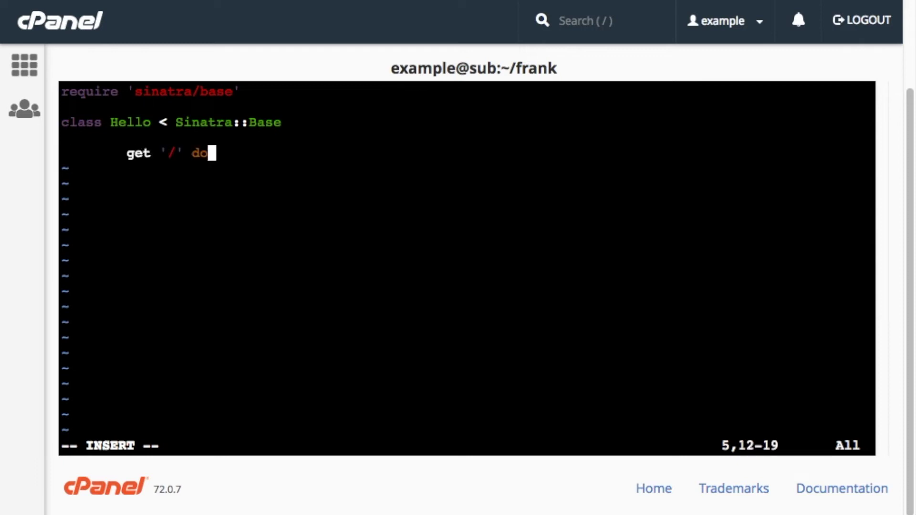
- Make the route return 'Hello World', close it with end, and save app.rb
{"action": "key", "text": "Return"}
{"action": "key", "text": "Tab"}
{"action": "key", "text": "Tab"}
{"action": "type", "text": "'Hello World'"}
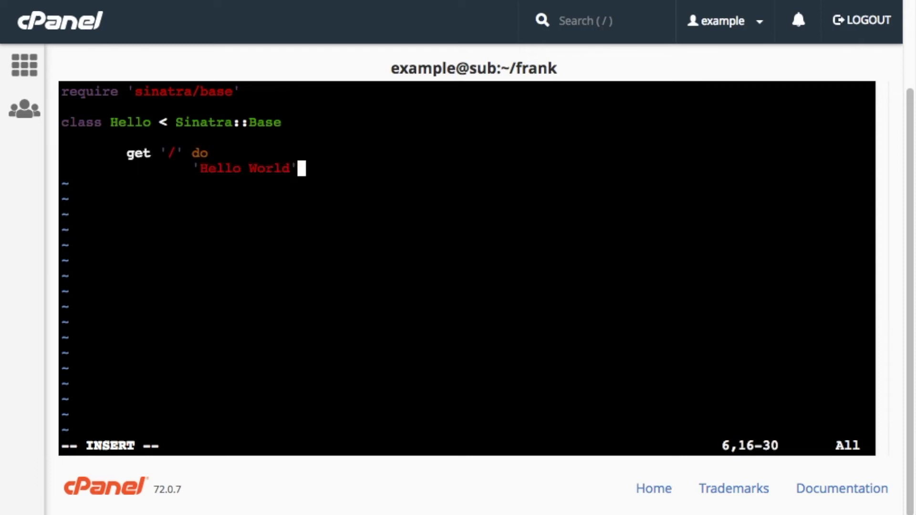
{"action": "key", "text": "Return"}
{"action": "key", "text": "Tab"}
{"action": "type", "text": "end"}
{"action": "key", "text": "Return"}
{"action": "type", "text": "end"}
{"action": "key", "text": "Escape"}
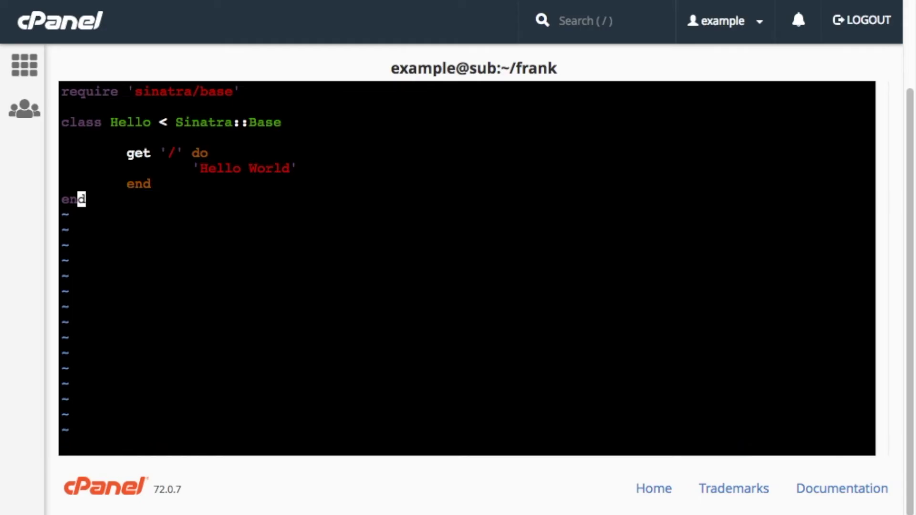
{"action": "type", "text": ":wq"}
{"action": "key", "text": "Return"}
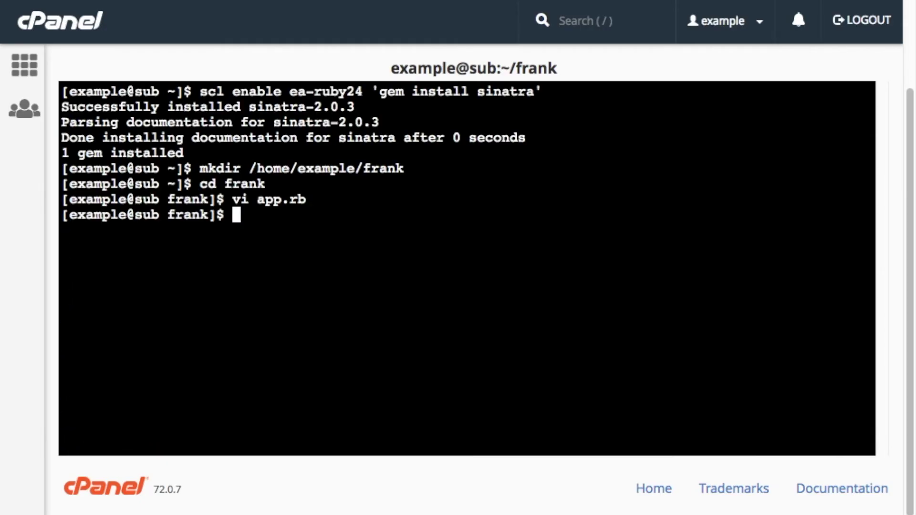
- Create config.ru containing require File.absolute_path("app.rb") and run Hello, then save it
{"action": "type", "text": "vi co"}
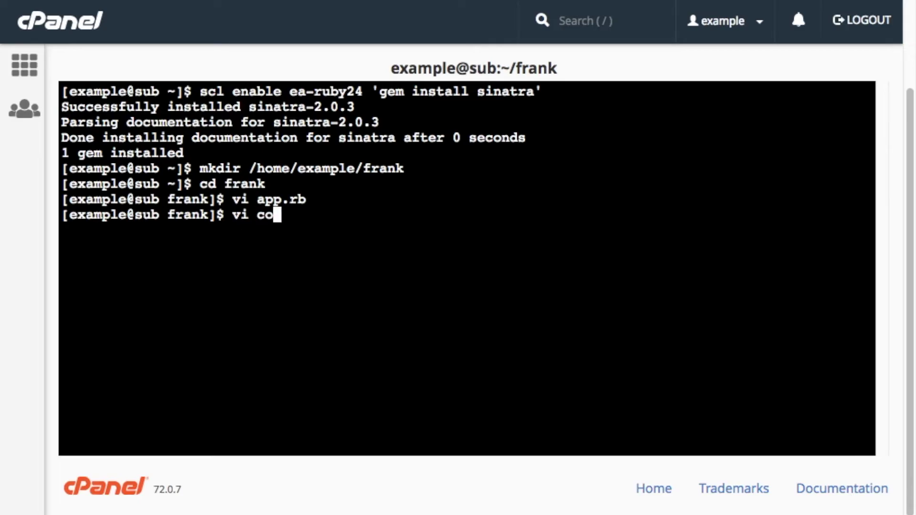
{"action": "type", "text": "nfig.ru"}
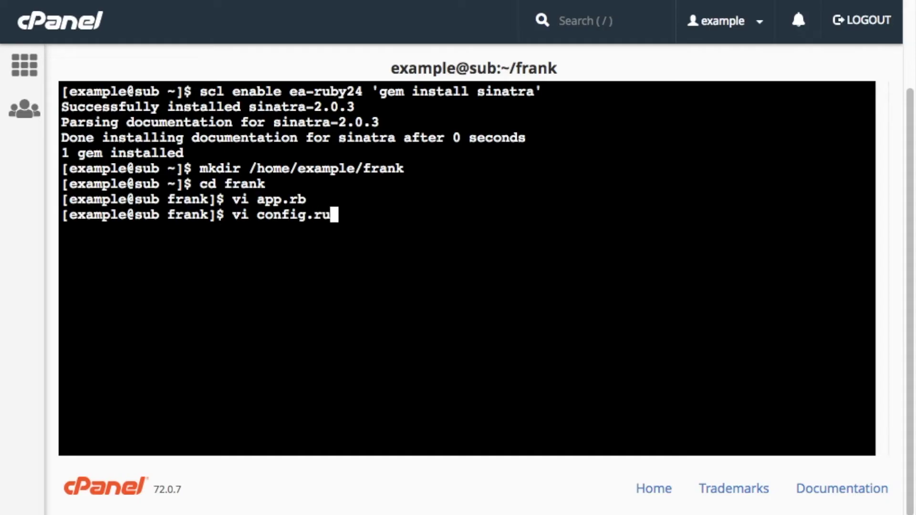
{"action": "key", "text": "Return"}
{"action": "type", "text": "ire"}
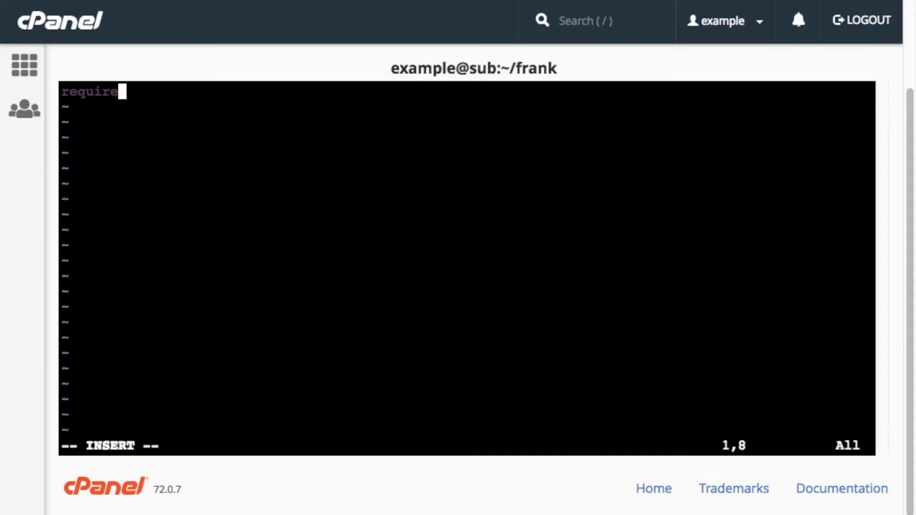
{"action": "type", "text": "quire File.absolute"}
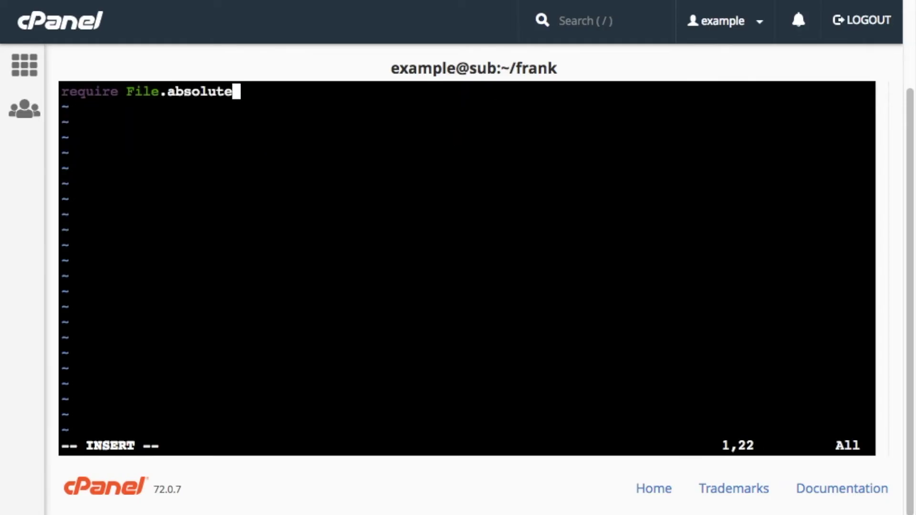
{"action": "type", "text": "_path(\"app."}
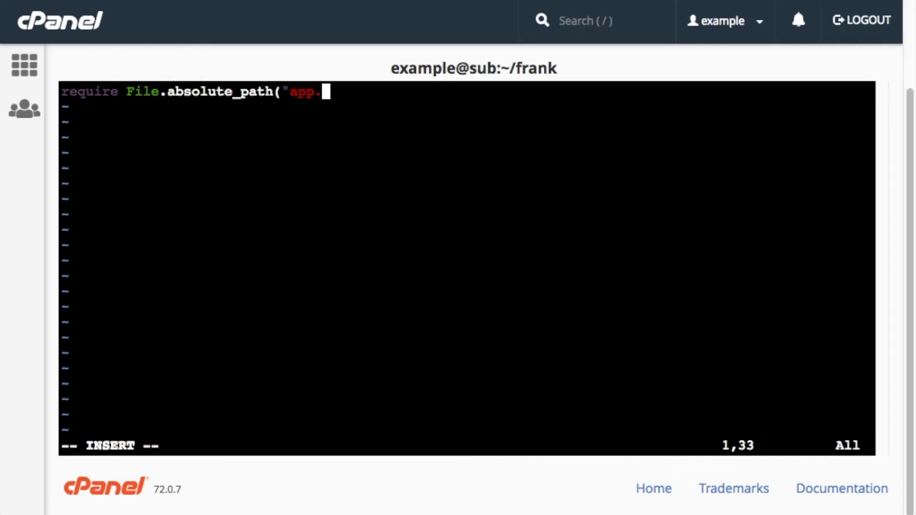
{"action": "type", "text": "rb\")"}
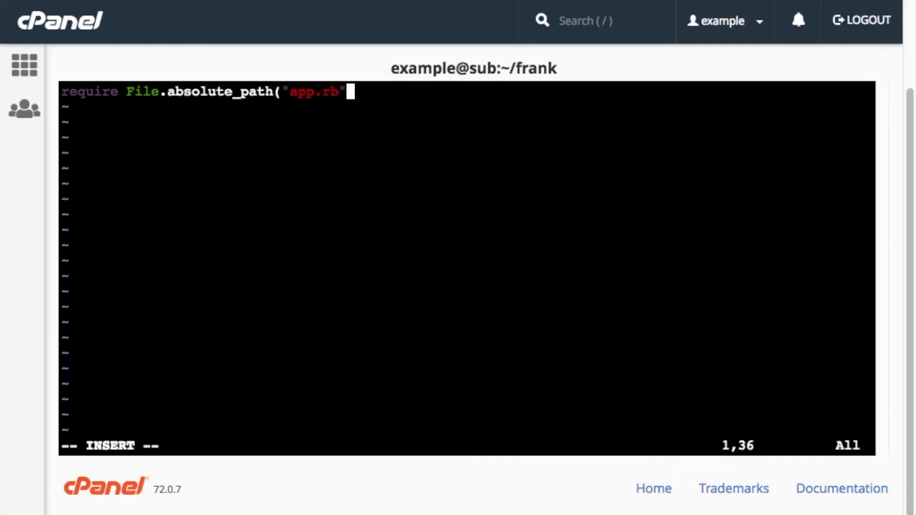
{"action": "key", "text": "Return"}
{"action": "key", "text": "Return"}
{"action": "type", "text": "run Hello"}
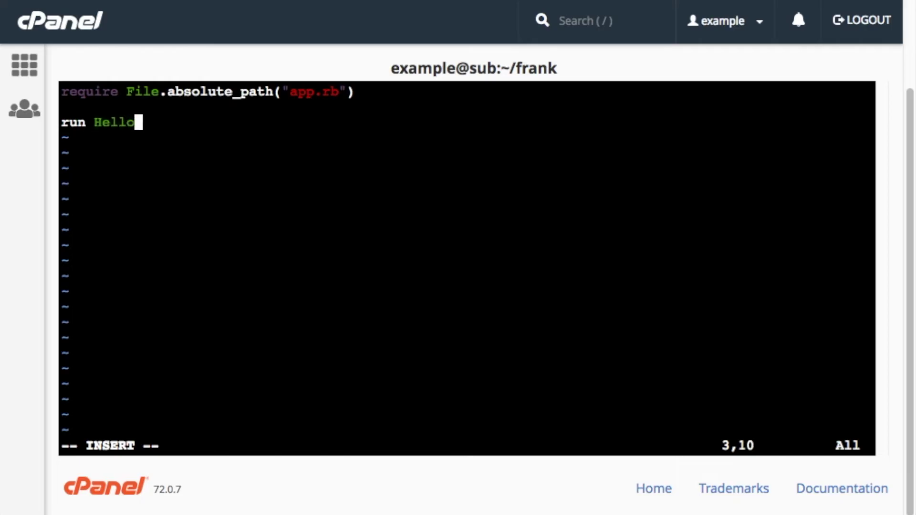
{"action": "key", "text": "Escape"}
{"action": "type", "text": ":wq"}
{"action": "key", "text": "Return"}
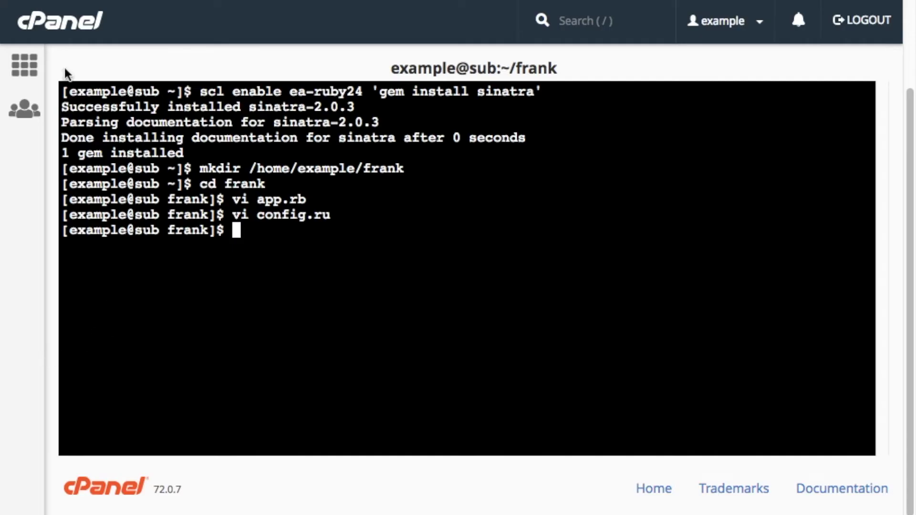
- Go back to the cPanel home, open Application Manager and start adding an application
{"action": "left_click", "coordinate": [67, 26]}
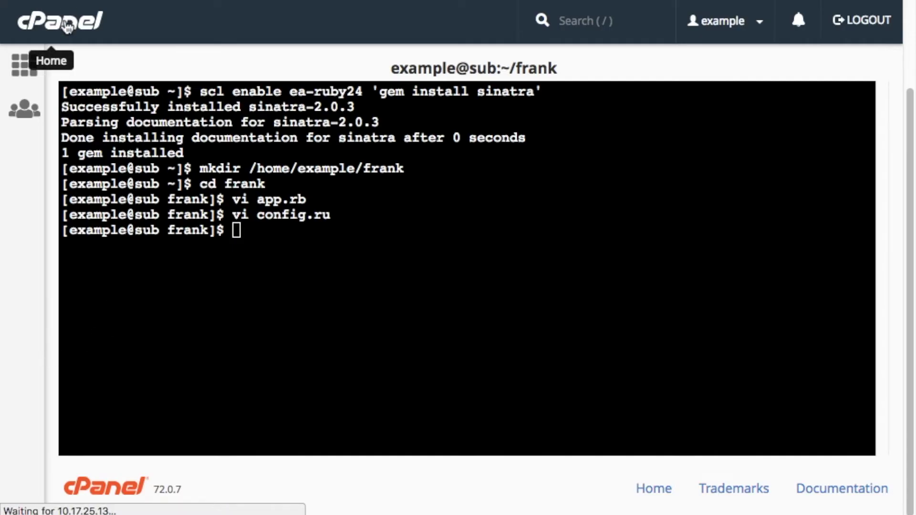
{"action": "scroll", "coordinate": [69, 181], "scroll_direction": "down", "scroll_amount": 20}
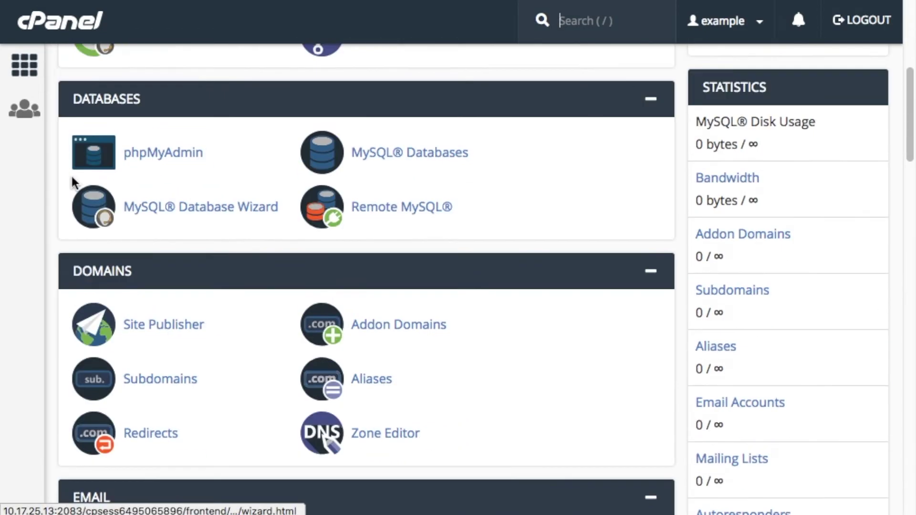
{"action": "scroll", "coordinate": [69, 182], "scroll_direction": "down", "scroll_amount": 5}
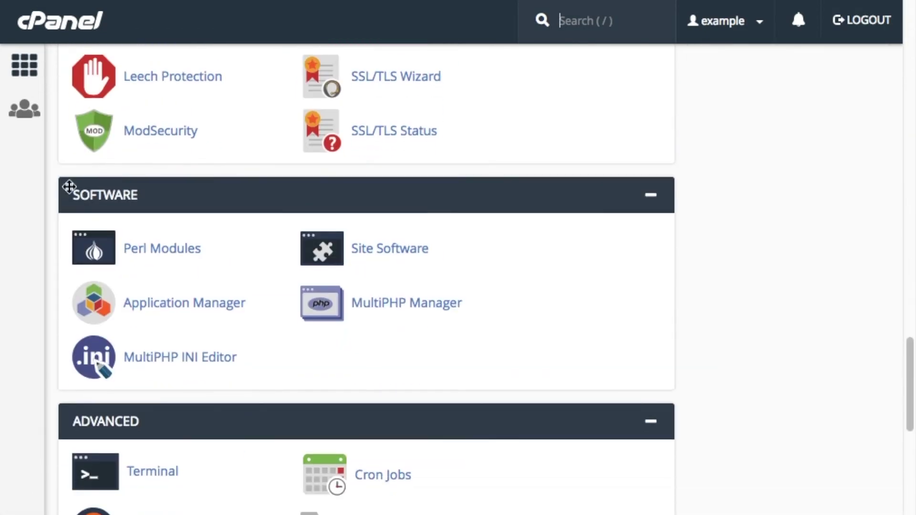
{"action": "left_click", "coordinate": [84, 186]}
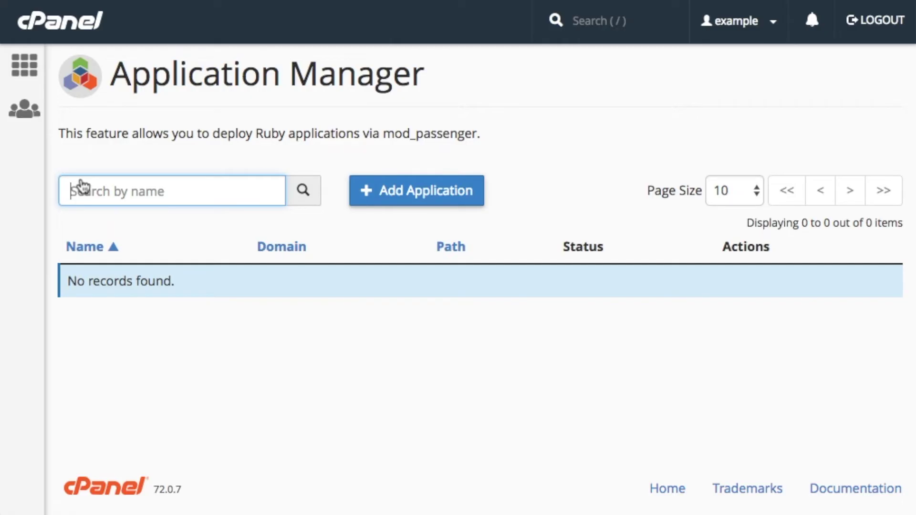
{"action": "left_click", "coordinate": [394, 195]}
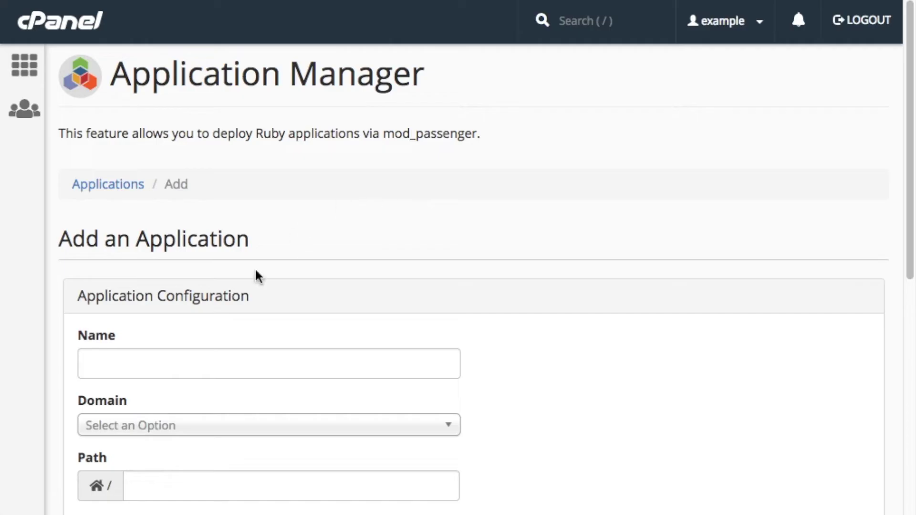
- Name the application Frank, choose domain example.com and set its URL to /frank
{"action": "left_click", "coordinate": [169, 351]}
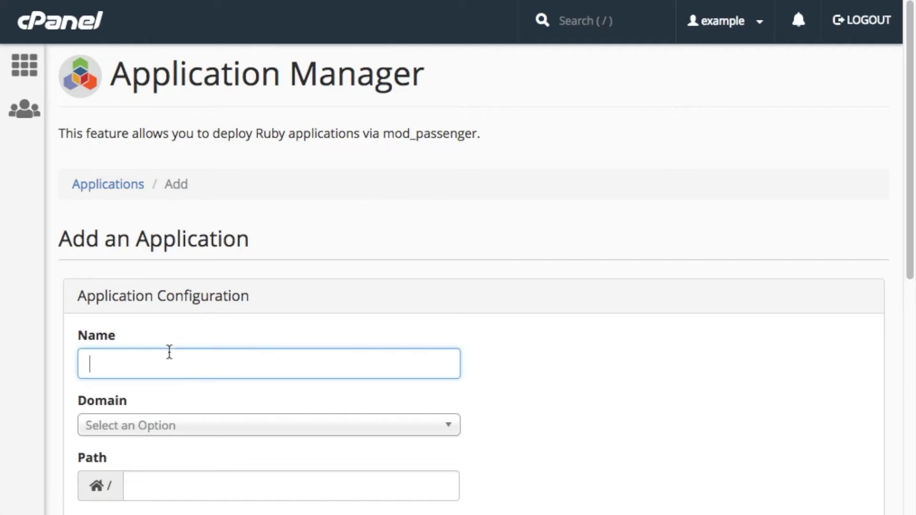
{"action": "type", "text": "Frank"}
{"action": "scroll", "coordinate": [155, 352], "scroll_direction": "down", "scroll_amount": 1}
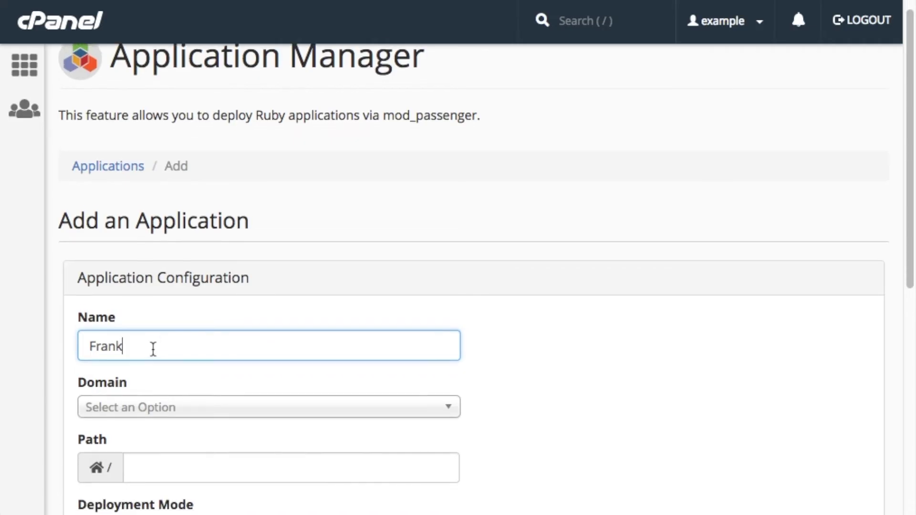
{"action": "scroll", "coordinate": [151, 348], "scroll_direction": "down", "scroll_amount": 2}
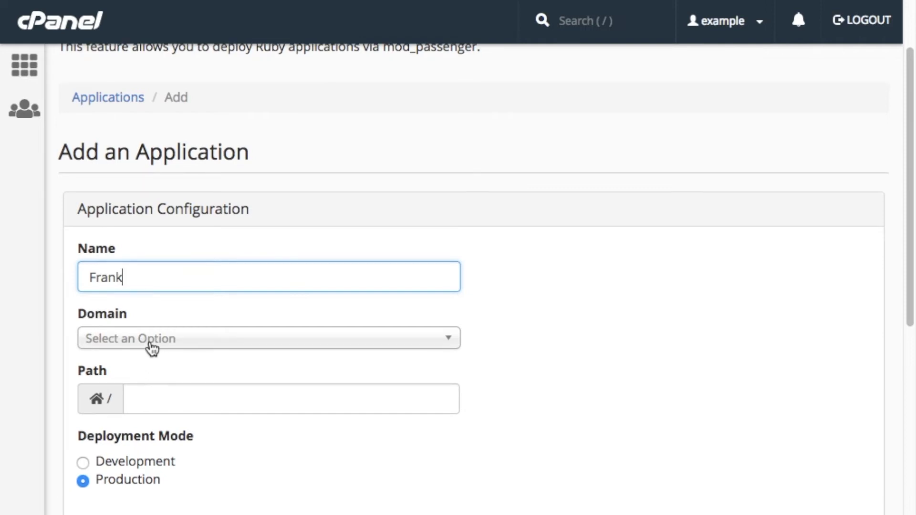
{"action": "left_click", "coordinate": [151, 340]}
{"action": "left_click", "coordinate": [106, 413]}
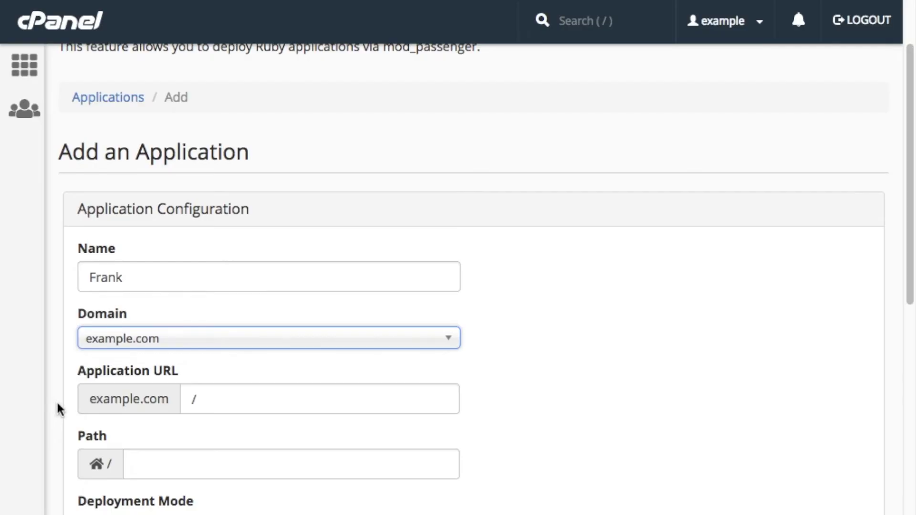
{"action": "left_click", "coordinate": [213, 397]}
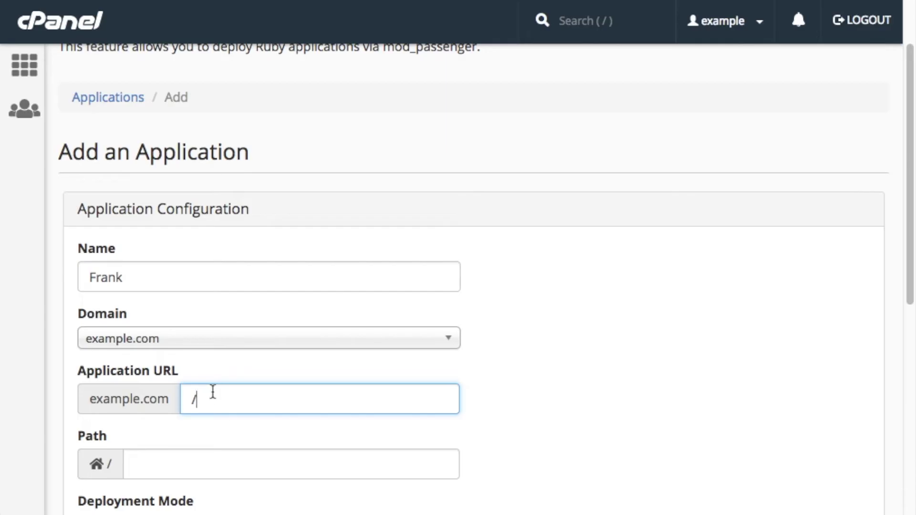
{"action": "type", "text": "frank"}
{"action": "scroll", "coordinate": [205, 405], "scroll_direction": "down", "scroll_amount": 1}
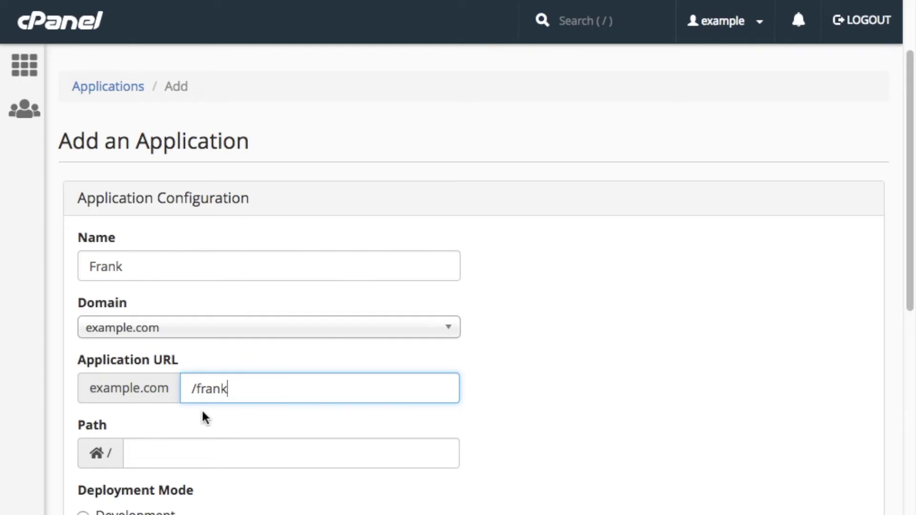
- Set the application path to example/frank and add a blank environment variable row
{"action": "left_click", "coordinate": [191, 452]}
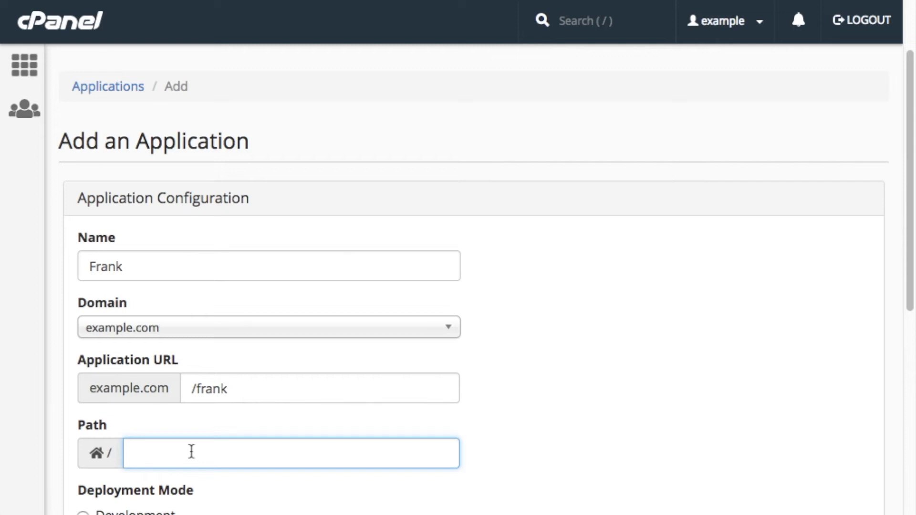
{"action": "type", "text": "example/frank"}
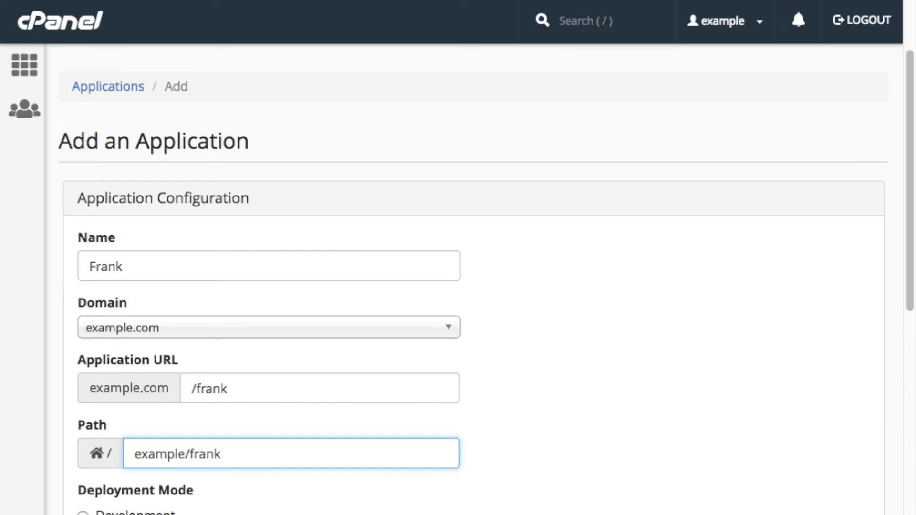
{"action": "scroll", "coordinate": [152, 472], "scroll_direction": "down", "scroll_amount": 1}
{"action": "scroll", "coordinate": [143, 458], "scroll_direction": "down", "scroll_amount": 1}
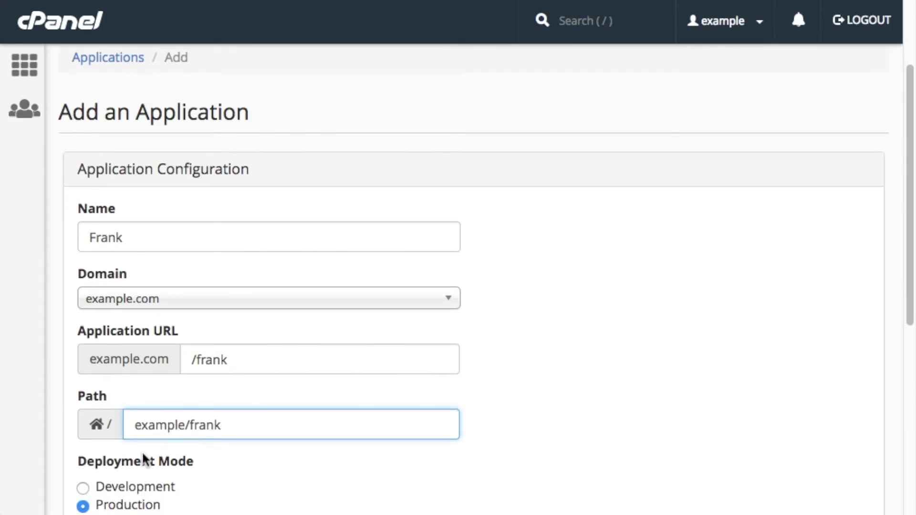
{"action": "scroll", "coordinate": [143, 458], "scroll_direction": "down", "scroll_amount": 1}
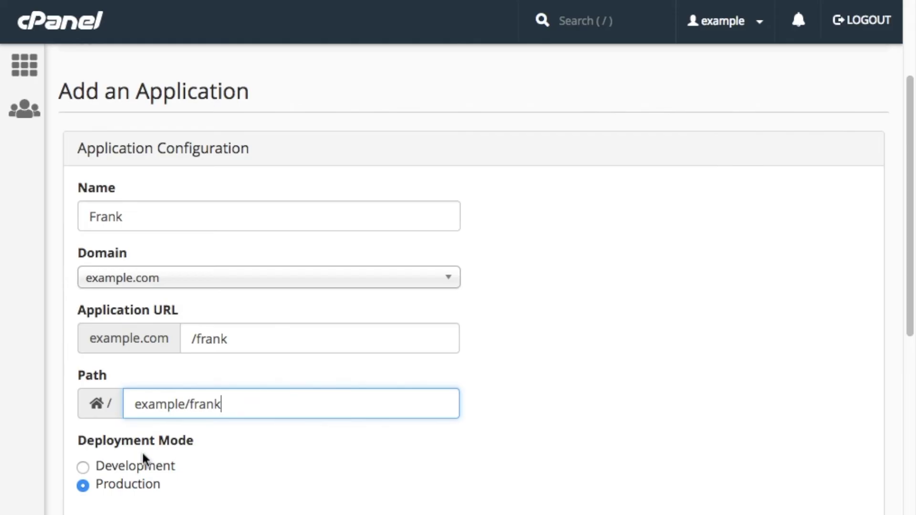
{"action": "scroll", "coordinate": [143, 454], "scroll_direction": "down", "scroll_amount": 2}
{"action": "scroll", "coordinate": [146, 460], "scroll_direction": "down", "scroll_amount": 4}
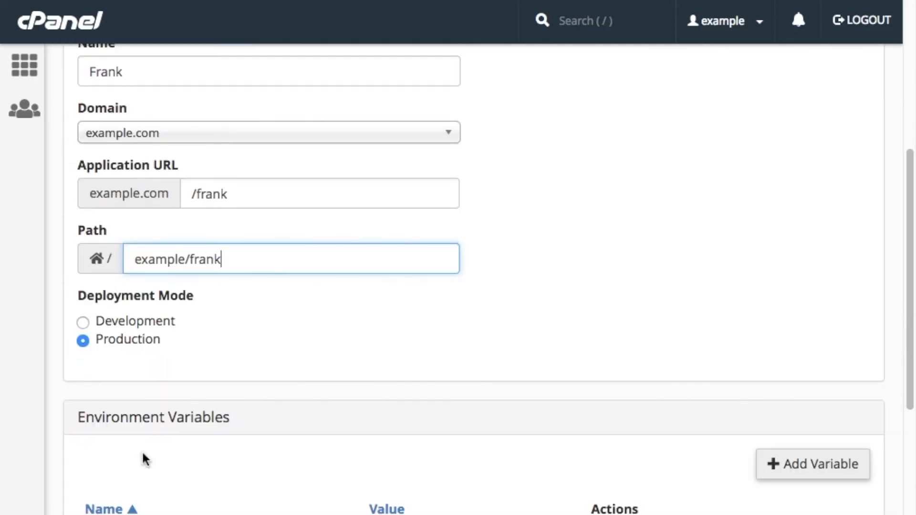
{"action": "scroll", "coordinate": [146, 459], "scroll_direction": "down", "scroll_amount": 2}
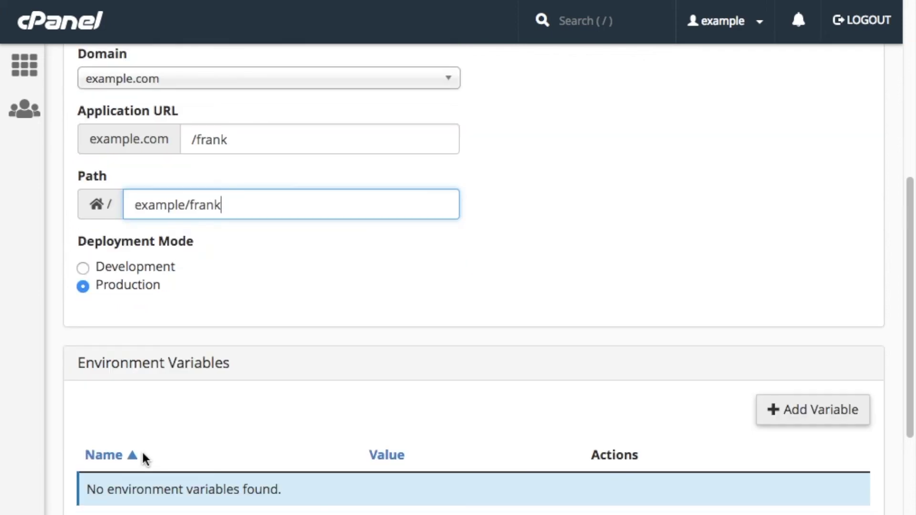
{"action": "scroll", "coordinate": [145, 457], "scroll_direction": "down", "scroll_amount": 1}
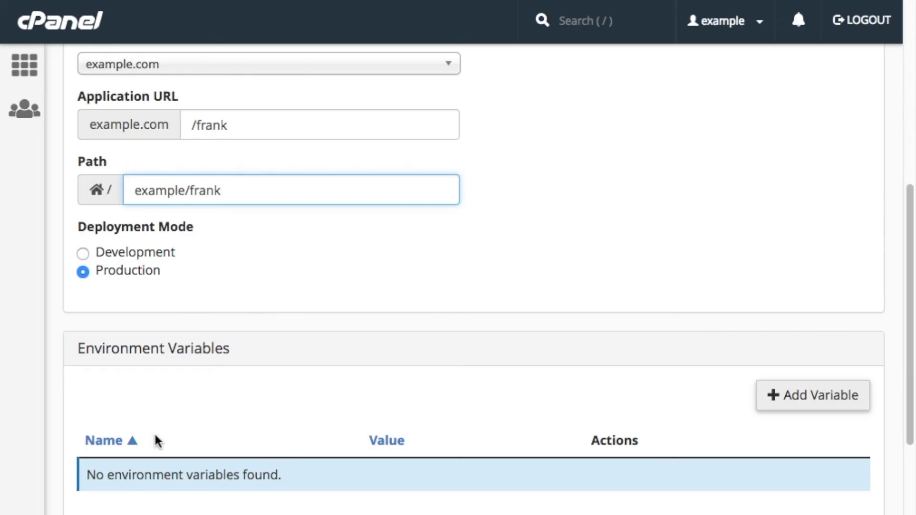
{"action": "left_click", "coordinate": [777, 399]}
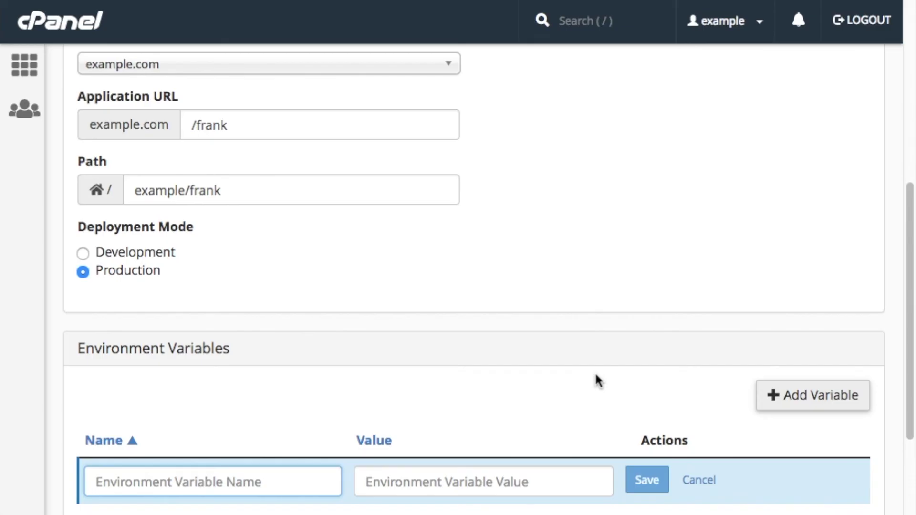
- Save an HTTPD environment variable with value /usr/sbin/httpd.worker
{"action": "type", "text": "HTTPD"}
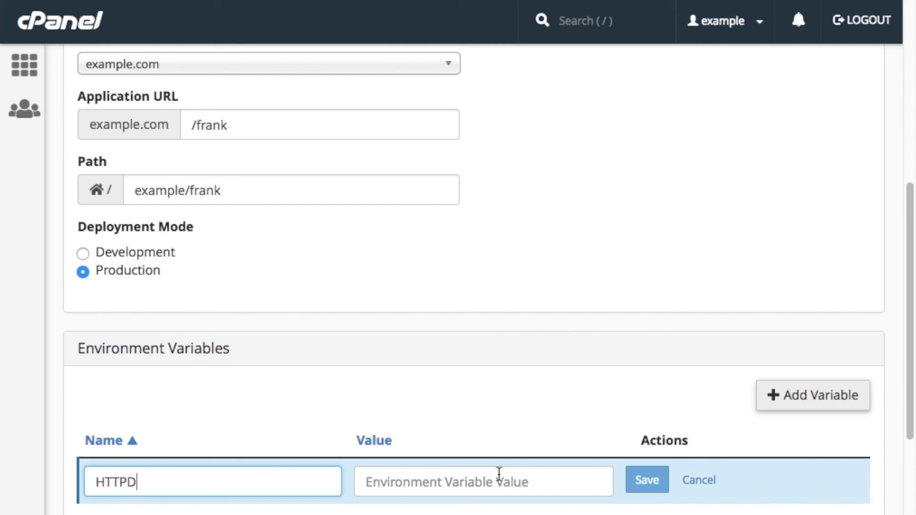
{"action": "left_click", "coordinate": [497, 478]}
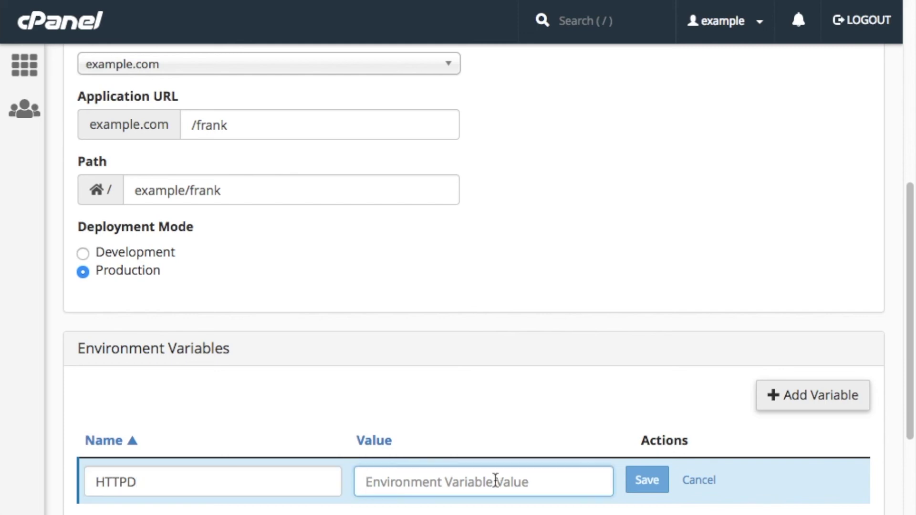
{"action": "type", "text": "/"}
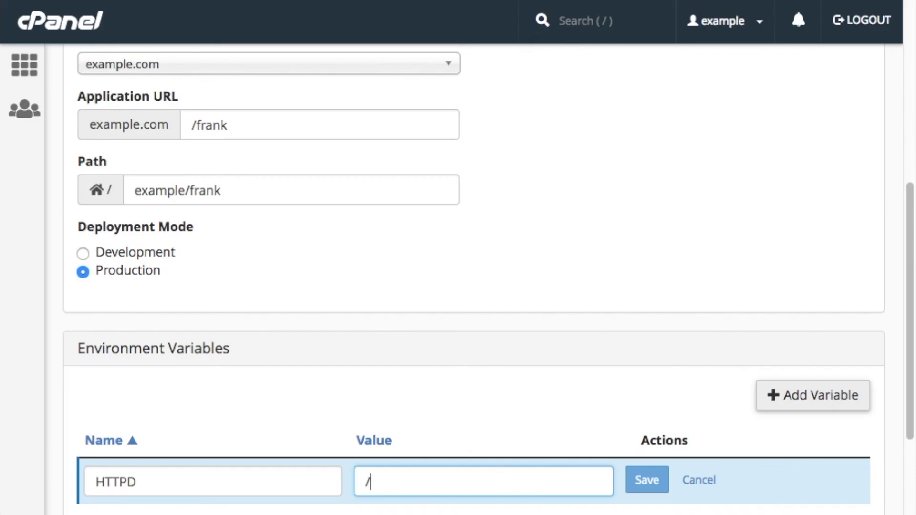
{"action": "type", "text": "usr/"}
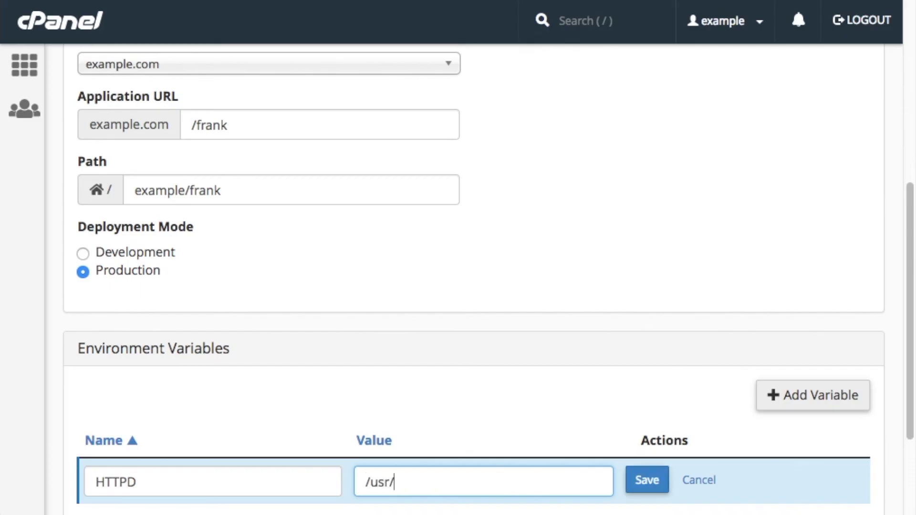
{"action": "type", "text": "sbin/httpd.worker"}
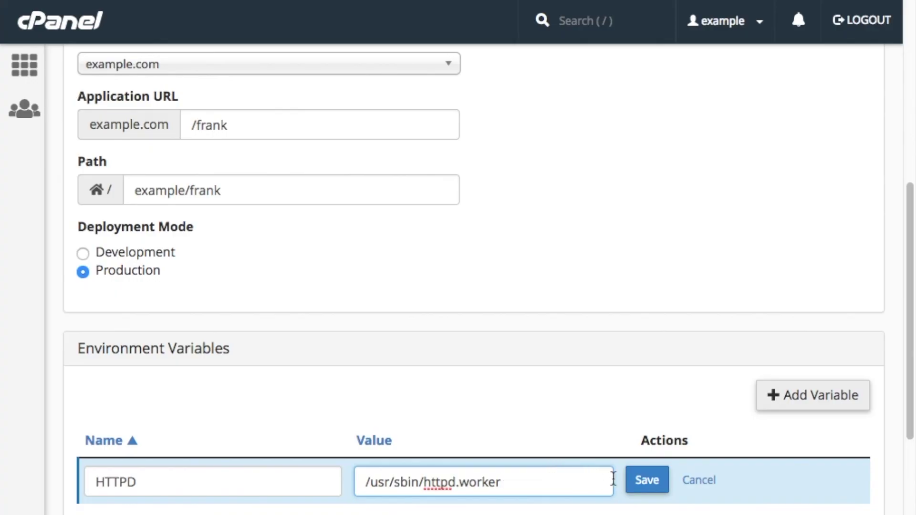
{"action": "left_click", "coordinate": [635, 483]}
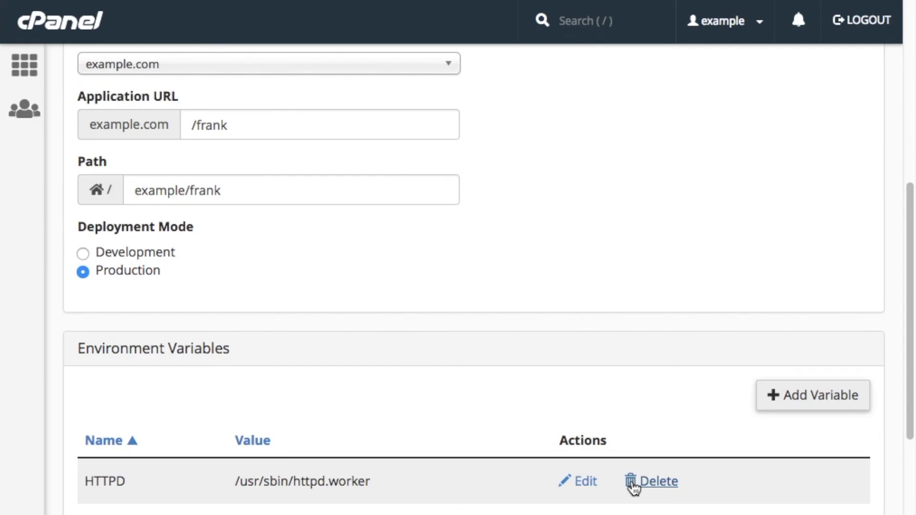
{"action": "scroll", "coordinate": [623, 482], "scroll_direction": "down", "scroll_amount": 3}
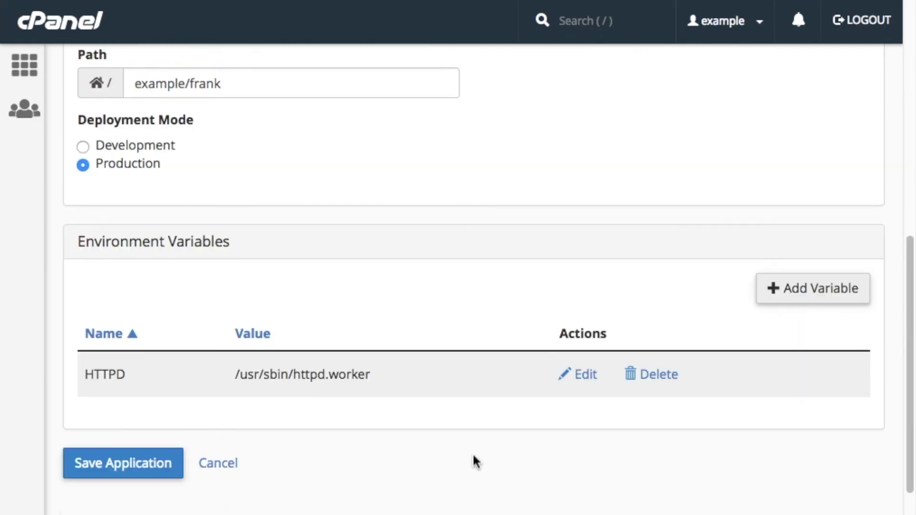
- Save the Frank application so it is listed as Enabled at /example/frank on example.com
{"action": "left_click", "coordinate": [139, 465]}
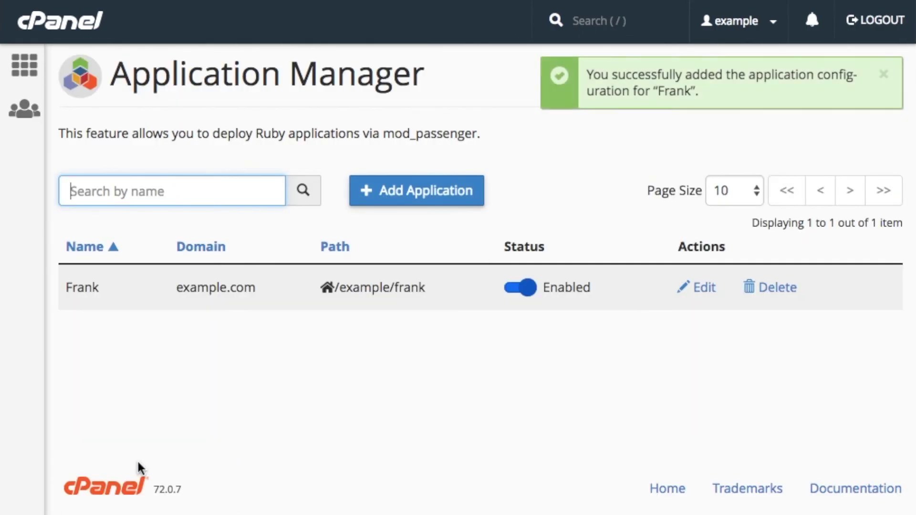